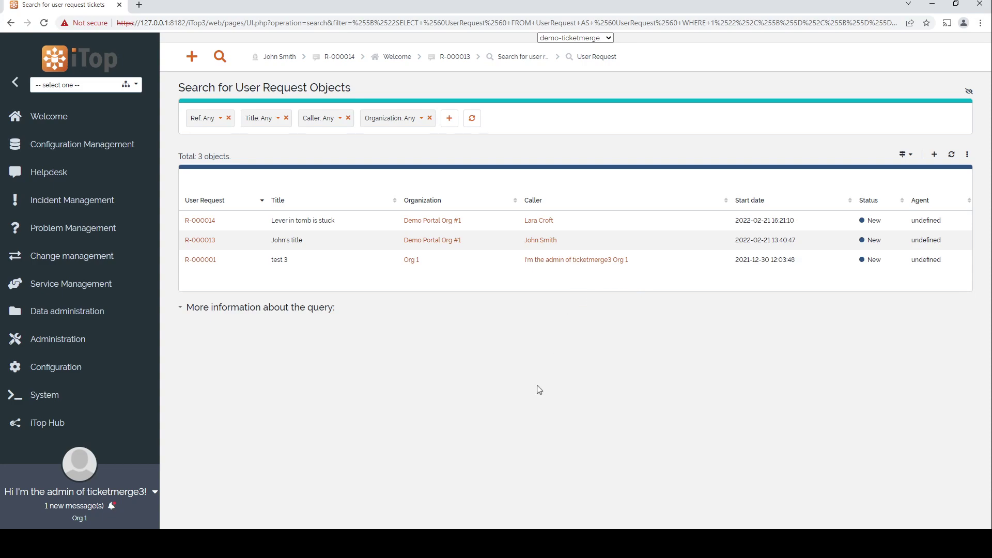
Open user request R-000013 and examine its private log, work orders and properties
click(479, 499)
click(207, 245)
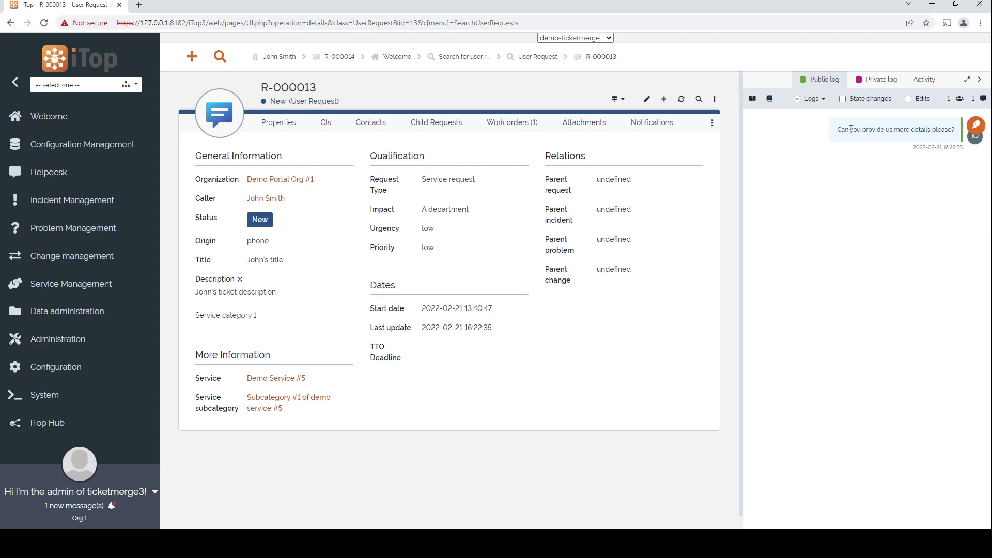
click(889, 81)
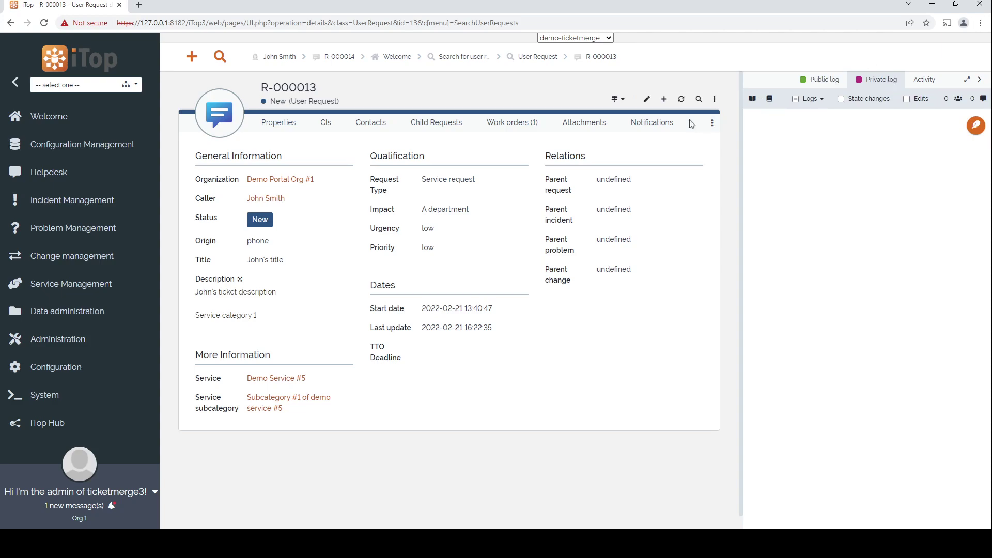
click(535, 127)
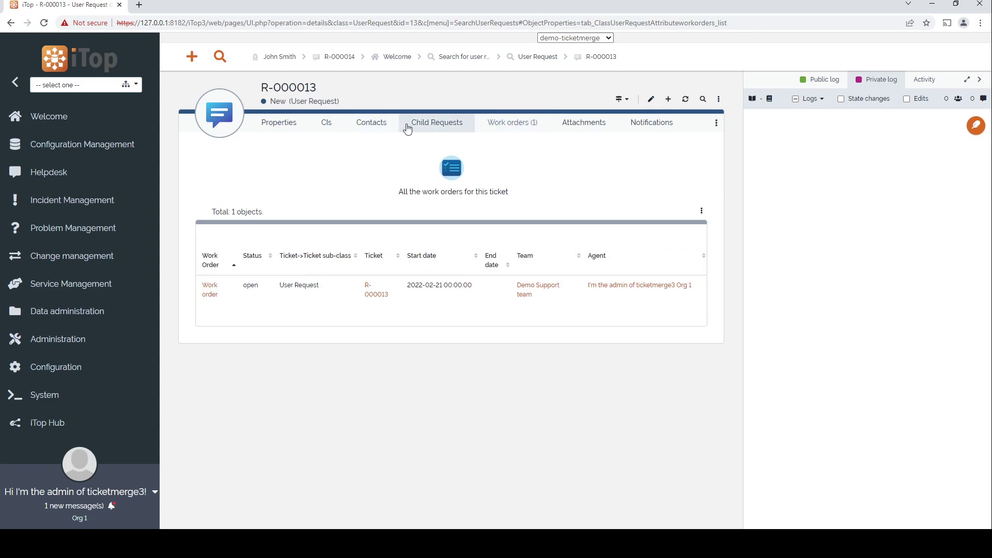
click(286, 122)
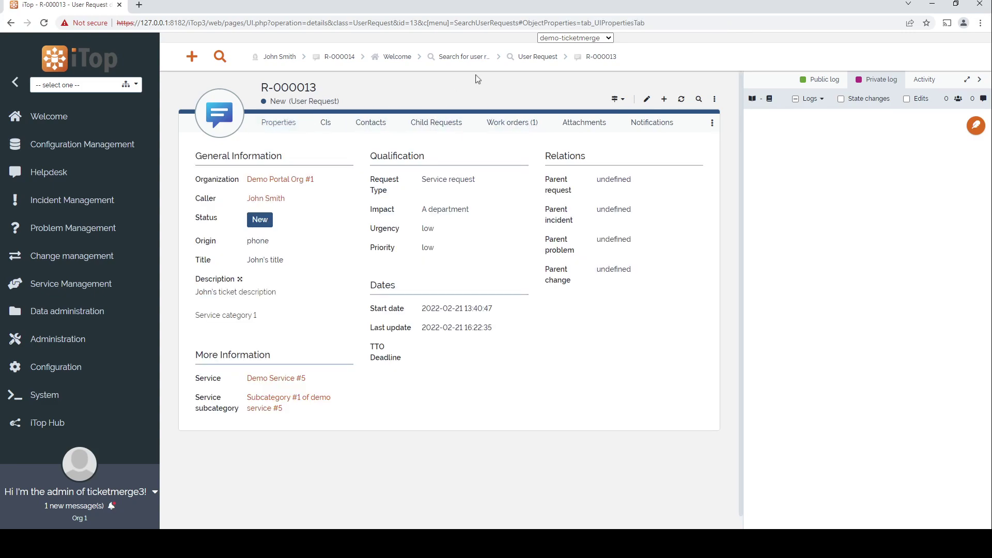
Open user request R-000014 from the request list and examine its public log, configuration items, contacts and attachments
click(534, 60)
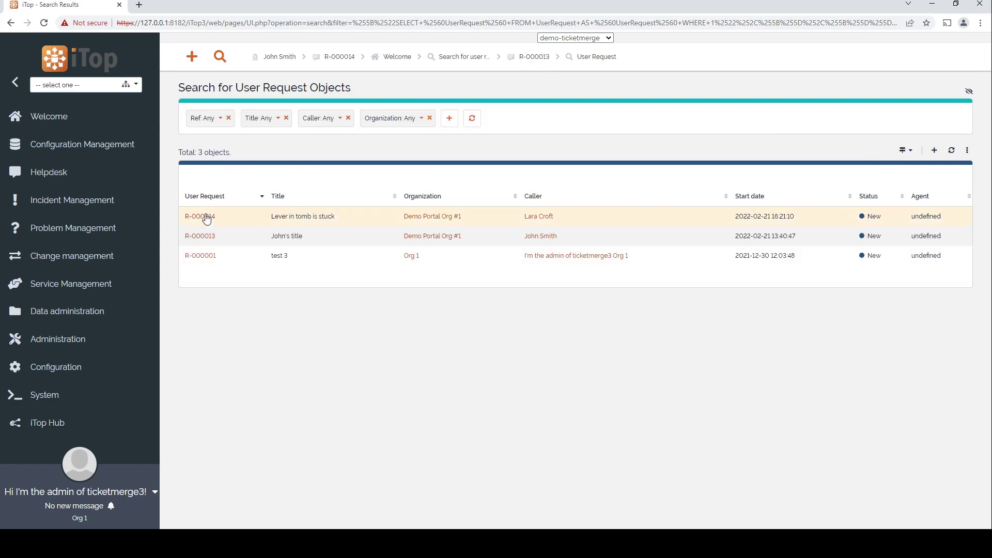
click(202, 216)
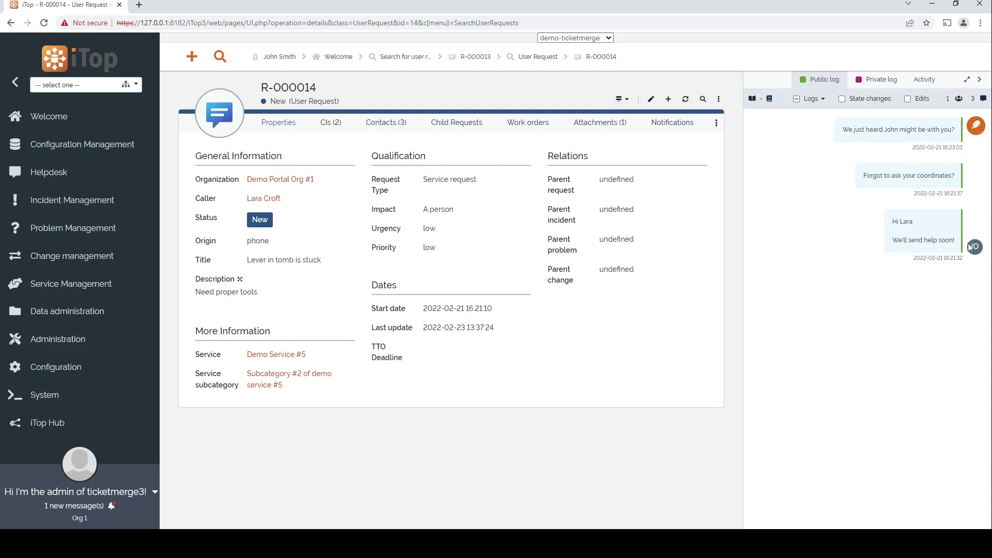
mouse_move(974, 247)
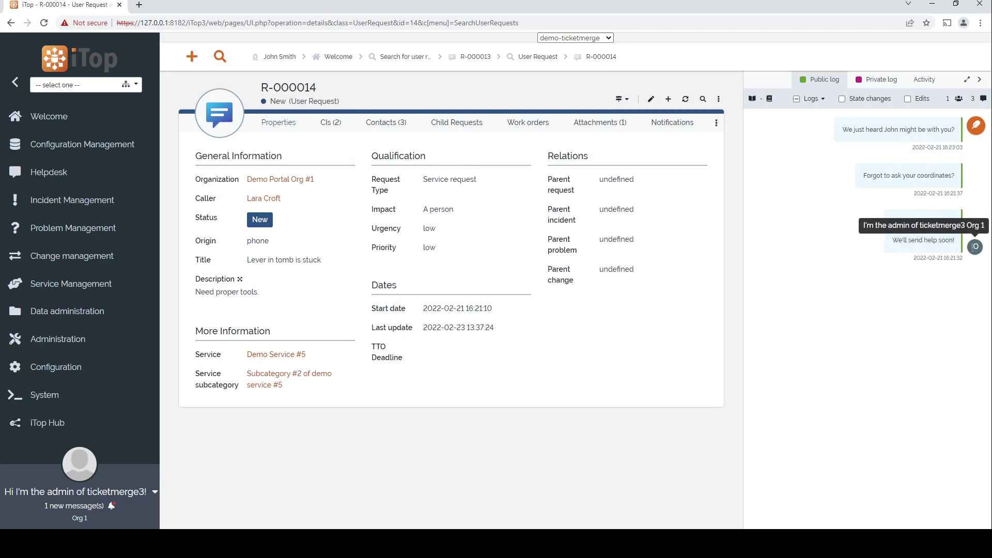
click(337, 130)
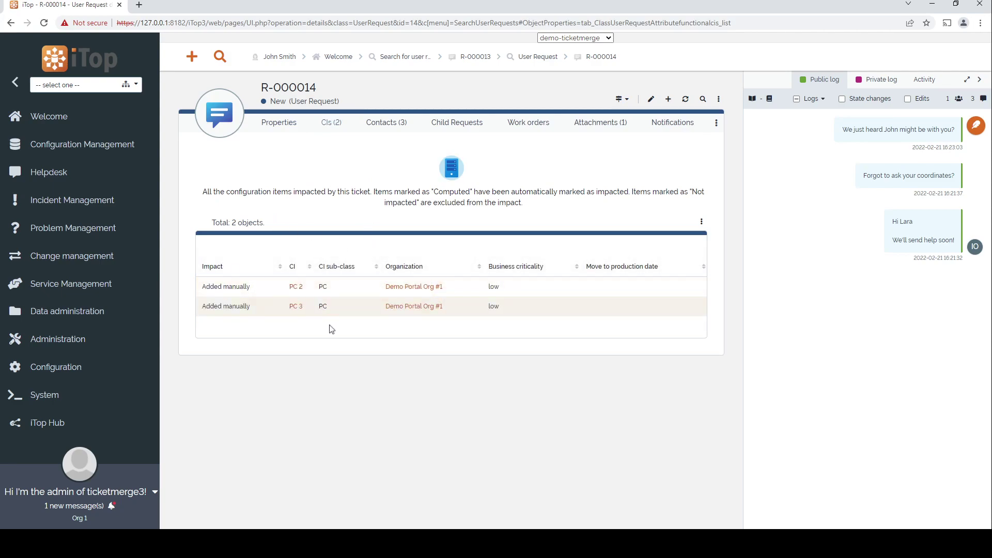
click(390, 123)
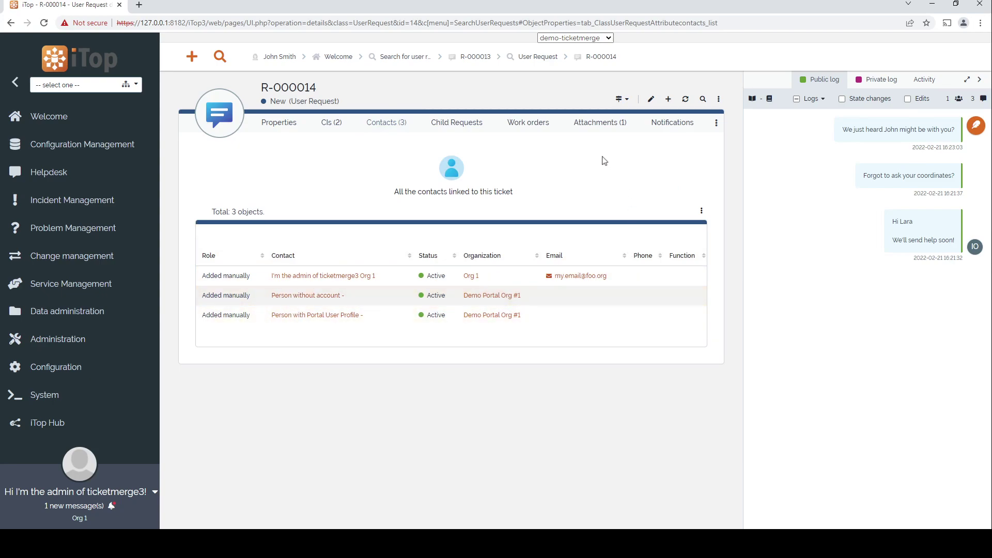
click(575, 132)
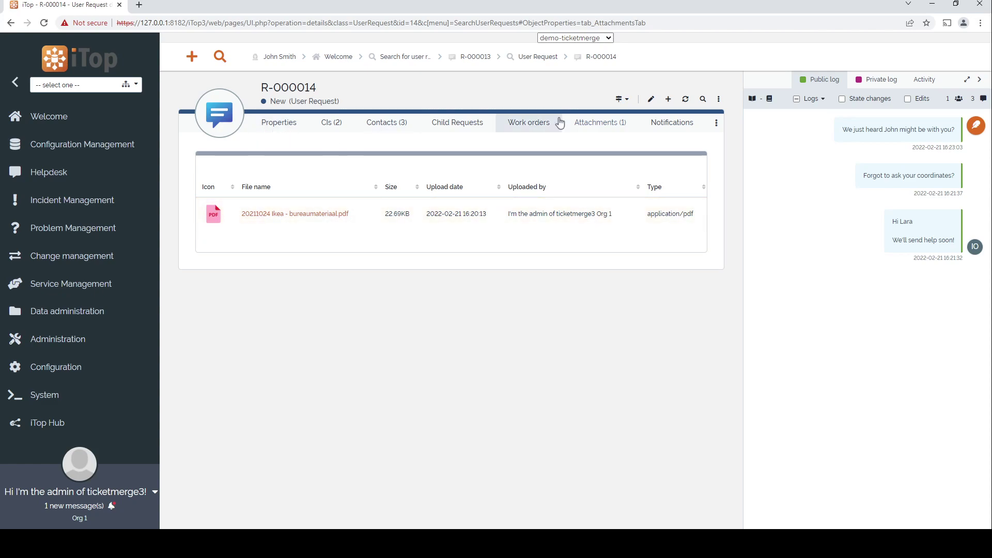
Start a merge from the user request list and filter the candidates to the organization Demo Portal Org #1
click(424, 64)
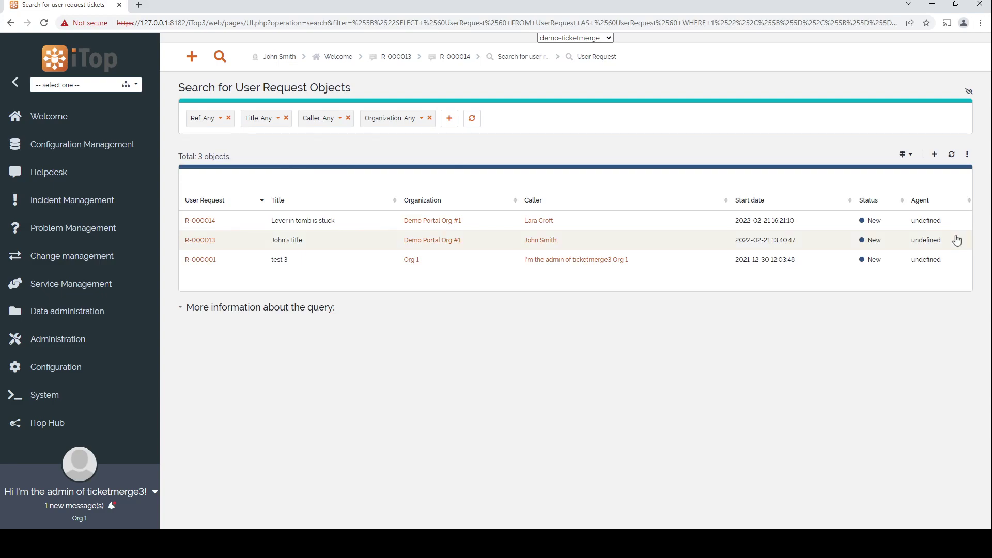
click(967, 155)
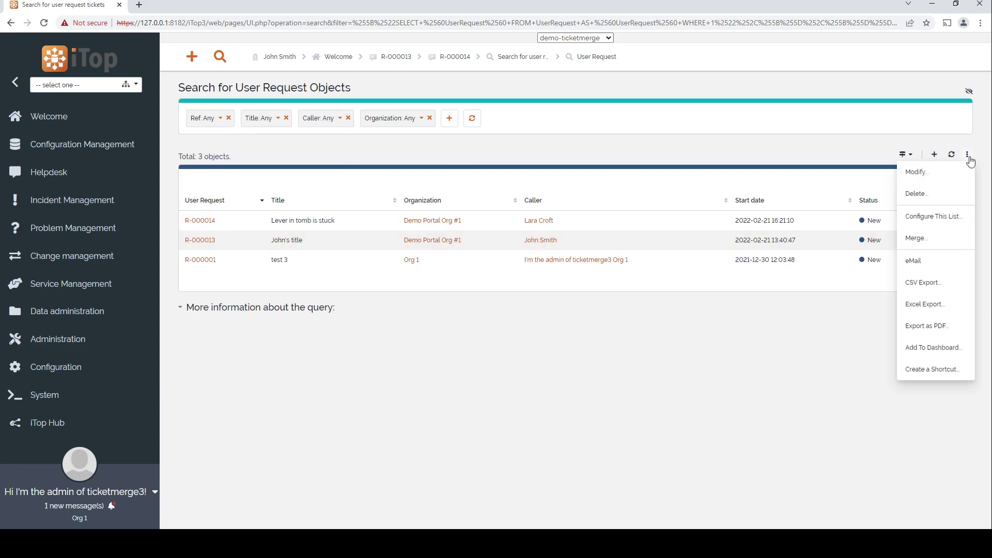
click(946, 242)
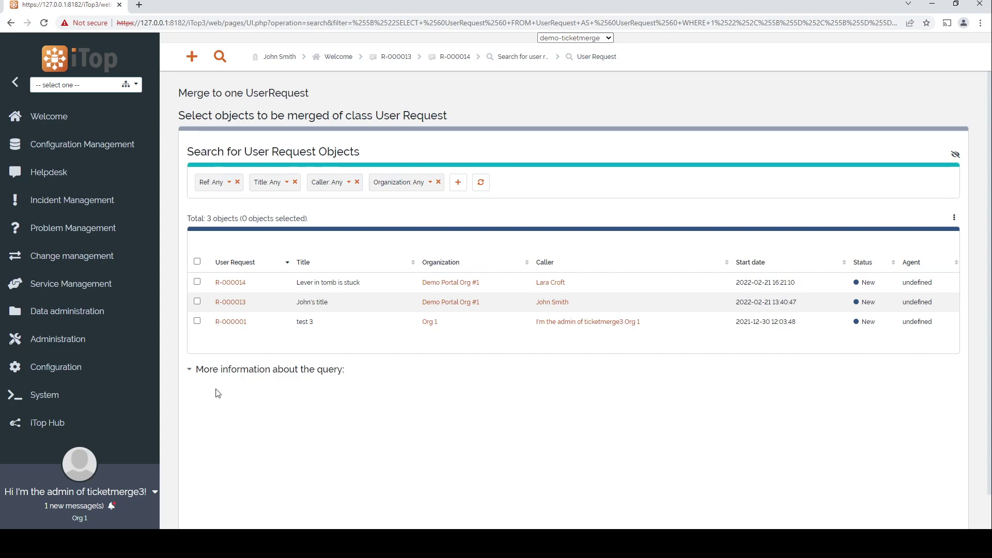
click(198, 372)
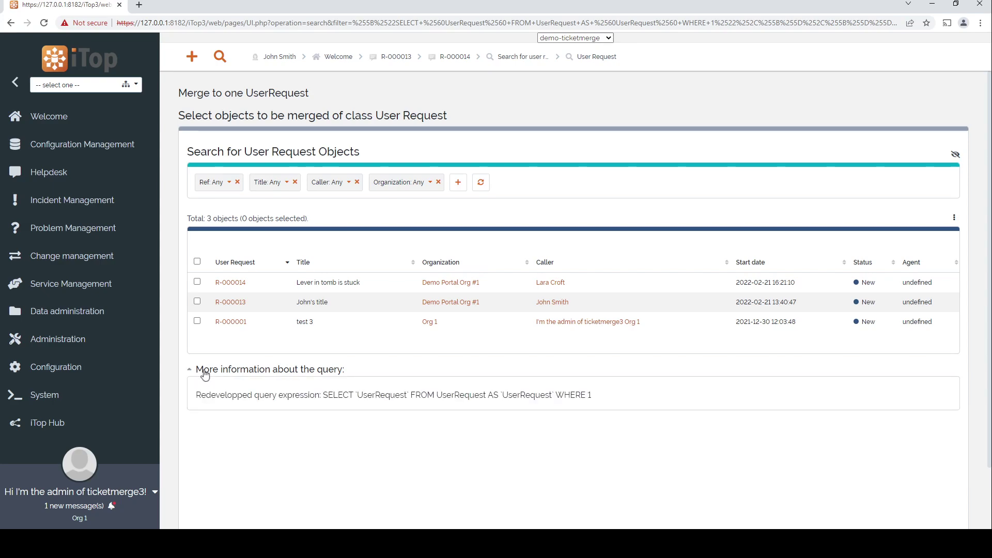
scroll(201, 374, down, 1)
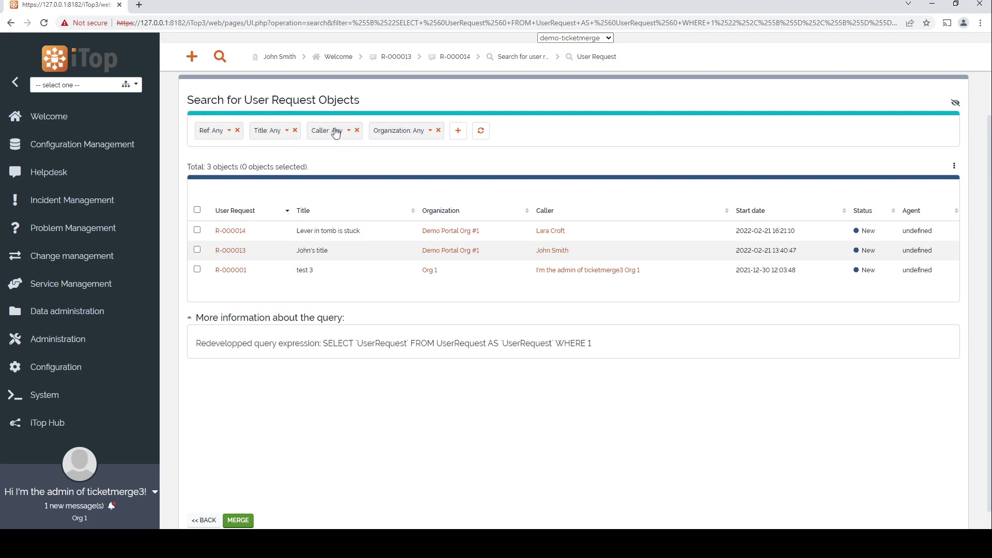
click(388, 135)
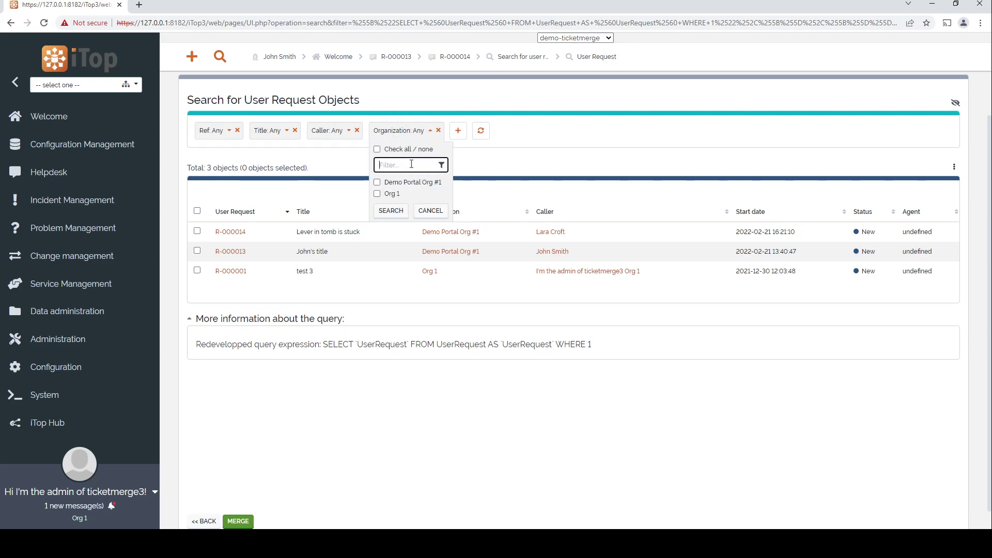
click(412, 182)
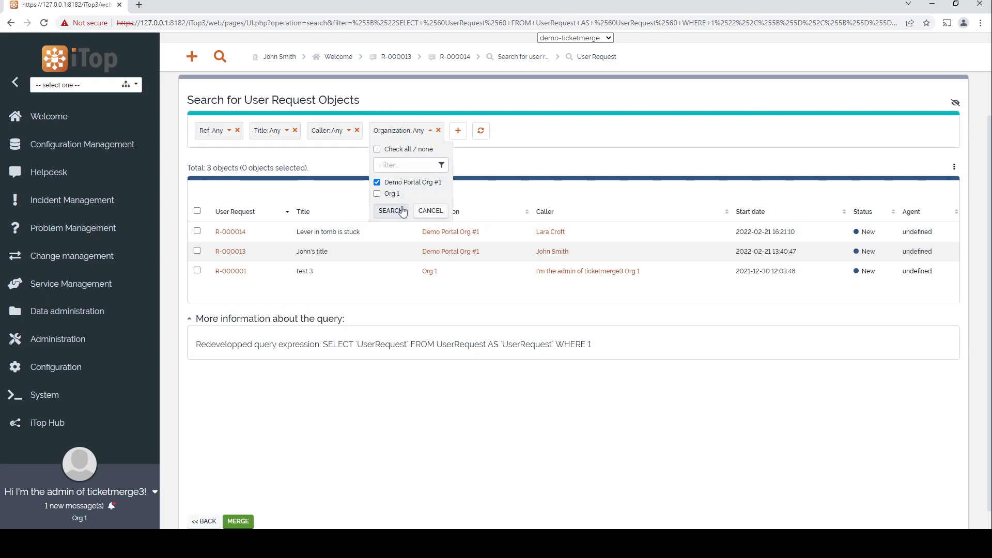
click(402, 211)
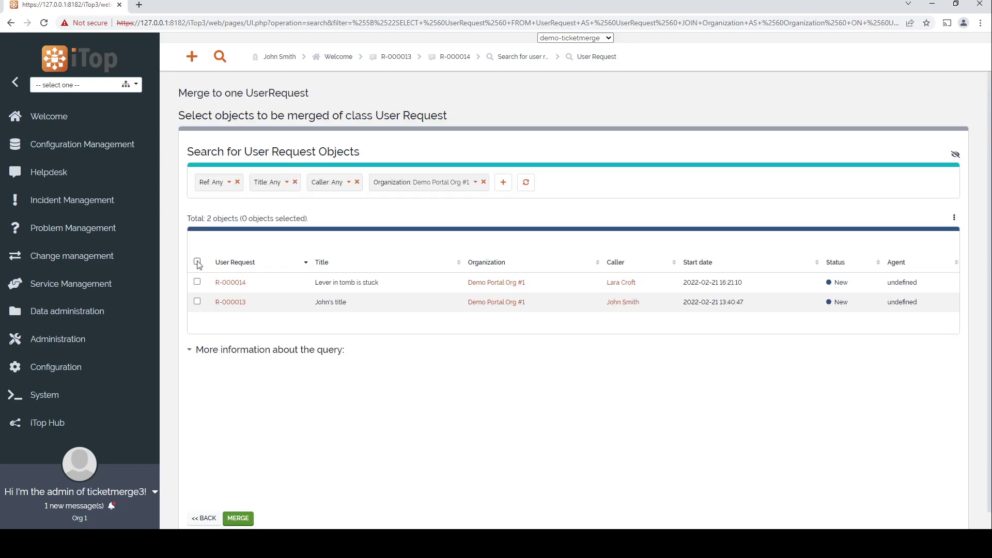
Select user requests R-000014 and R-000013 and proceed to the merge options
click(197, 262)
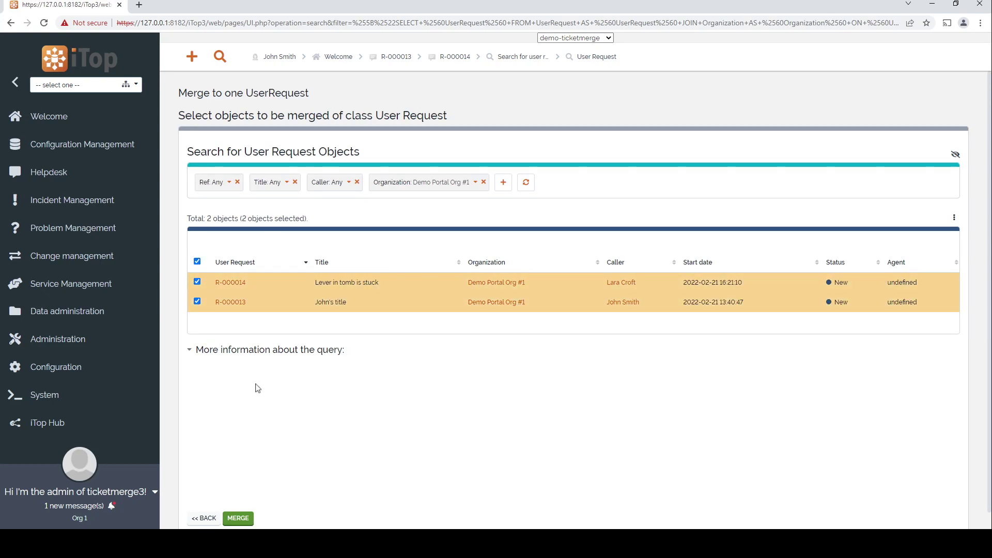
scroll(253, 401, down, 1)
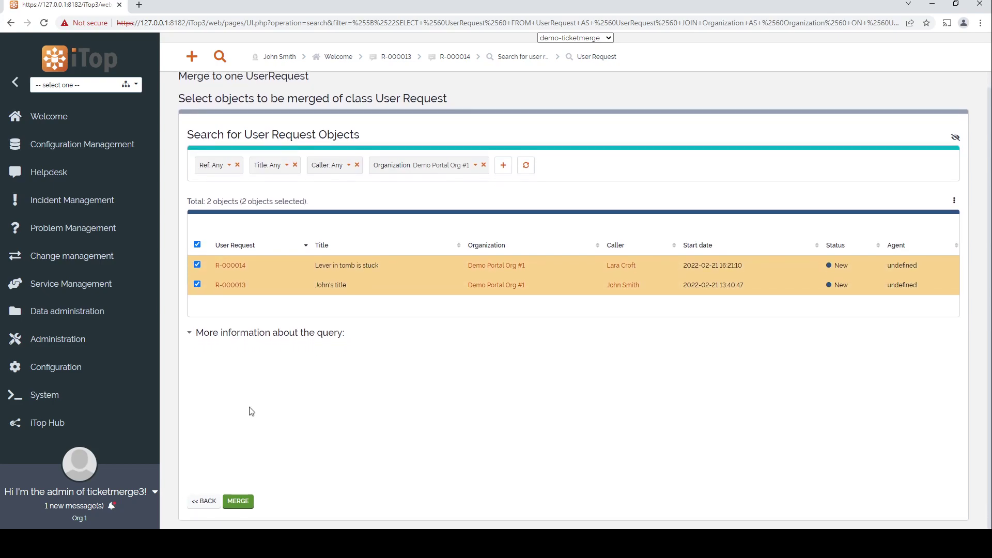
click(243, 505)
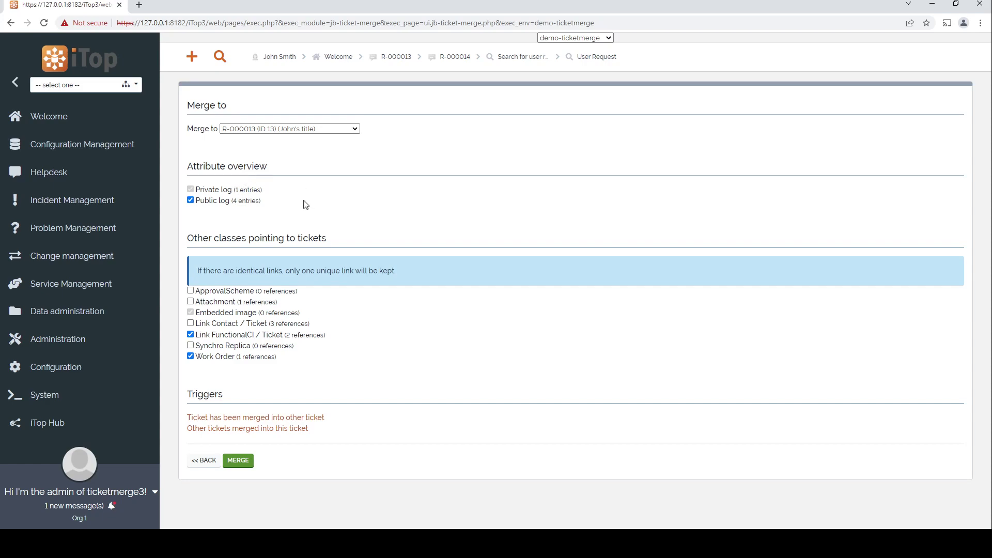
Keep the public log included and add ApprovalScheme, Attachment, Link Contact / Ticket and Synchro Replica references to the merge
click(194, 202)
click(191, 201)
click(190, 291)
click(202, 302)
click(191, 324)
click(190, 345)
Open both merge triggers in separate browser tabs and merge the selected tickets into R-000013
middle_click(321, 418)
middle_click(300, 429)
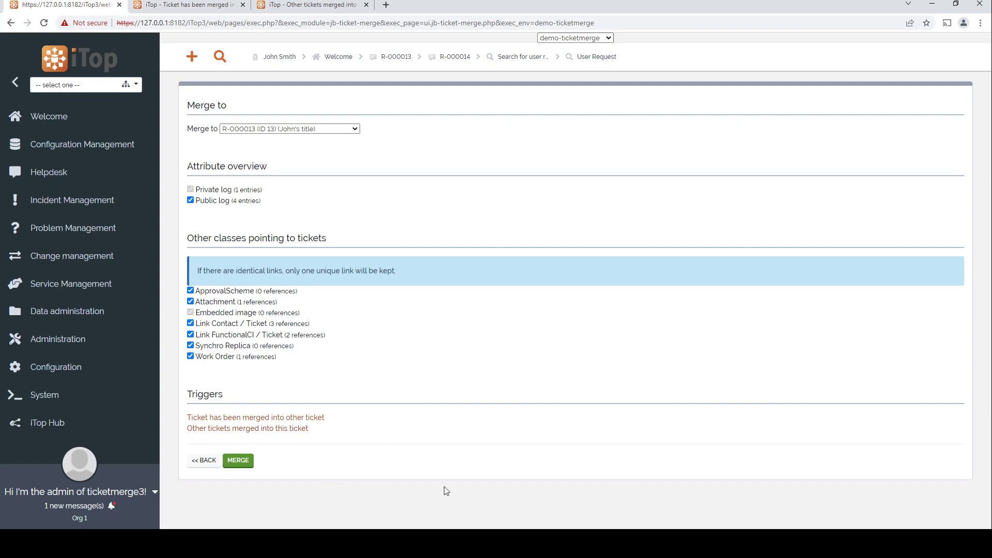
click(252, 465)
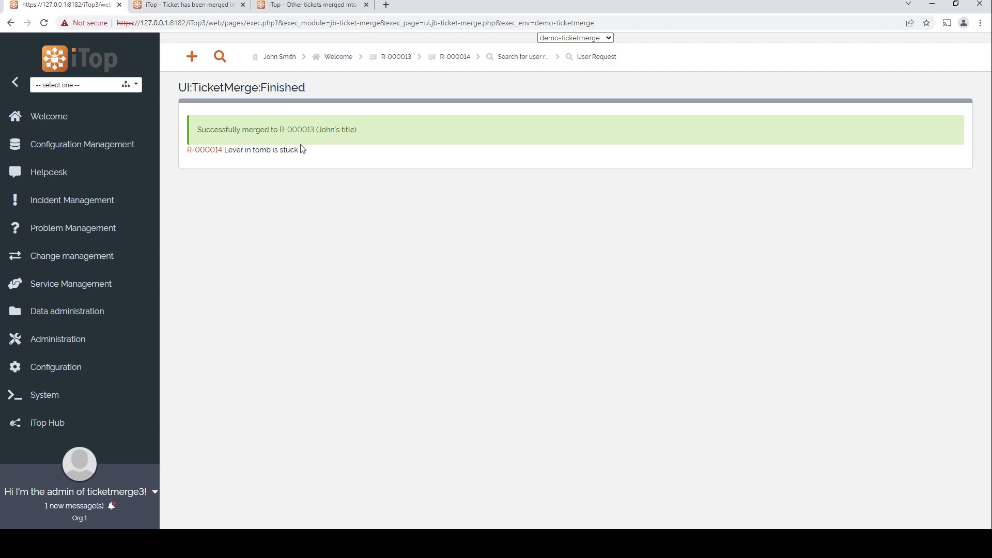
Open the merged ticket R-000013 and examine its configuration items, contacts, work orders, attachments and notifications
click(299, 130)
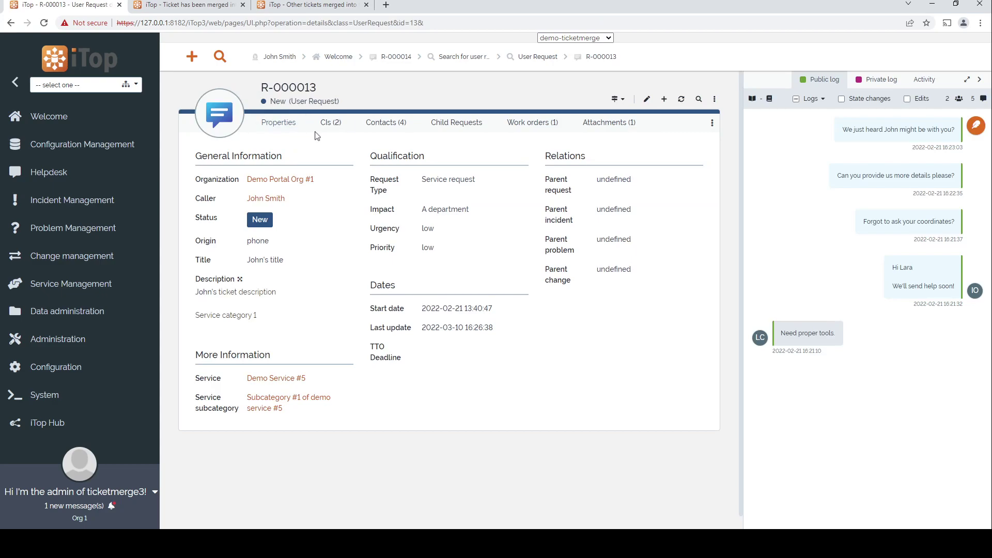
click(331, 124)
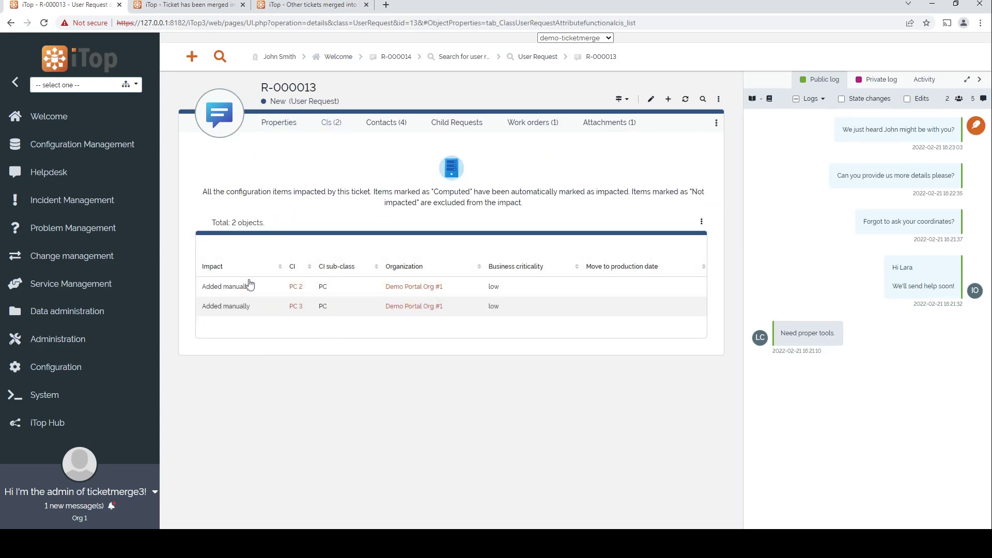
click(394, 125)
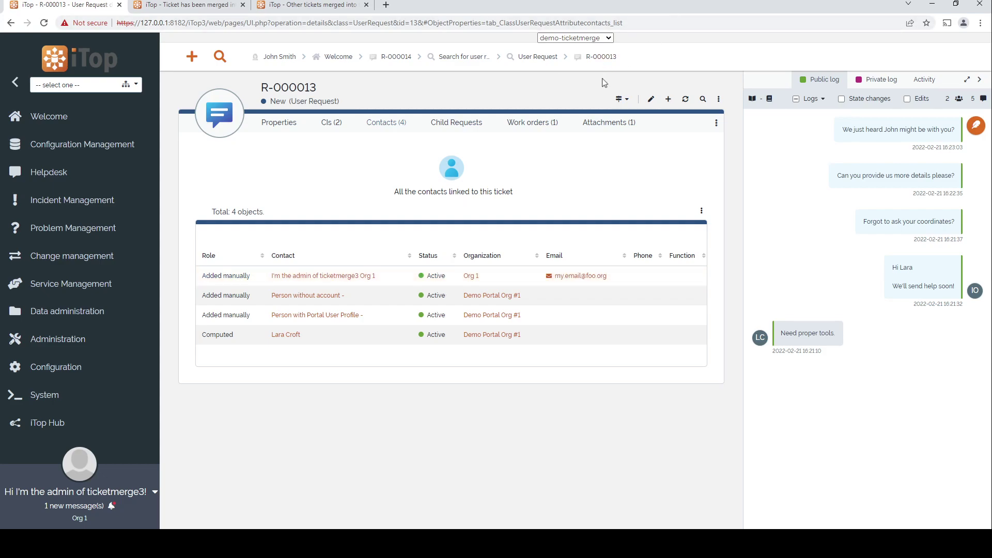
click(532, 122)
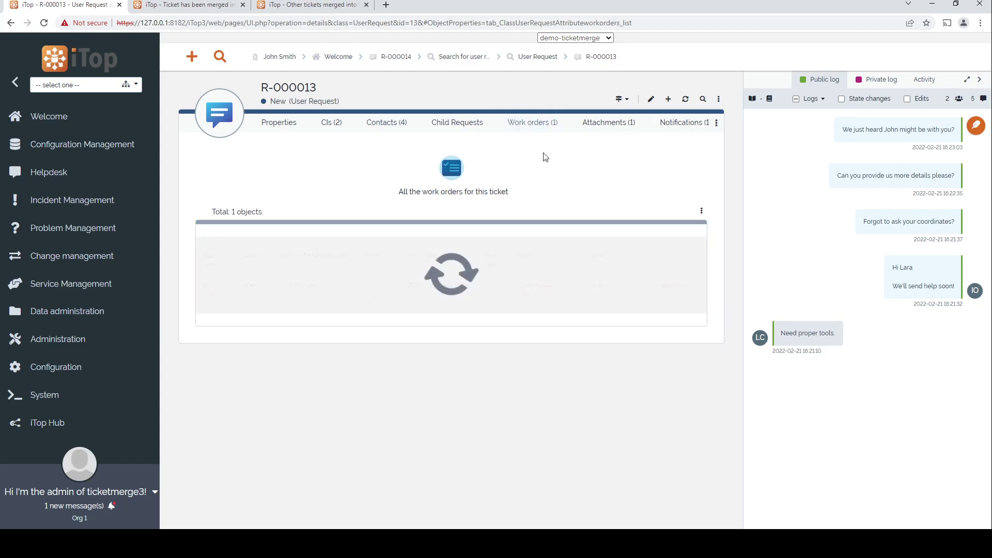
click(607, 124)
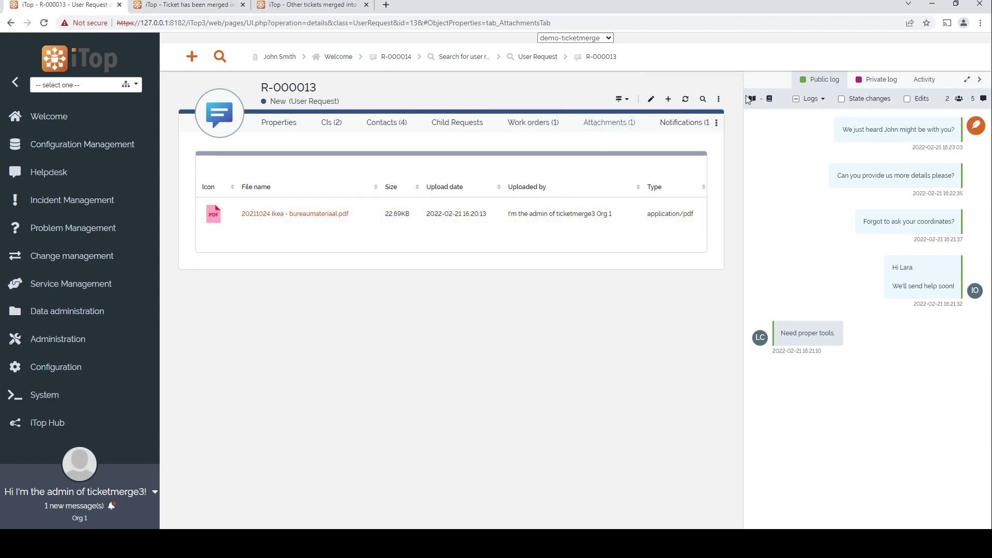
click(684, 124)
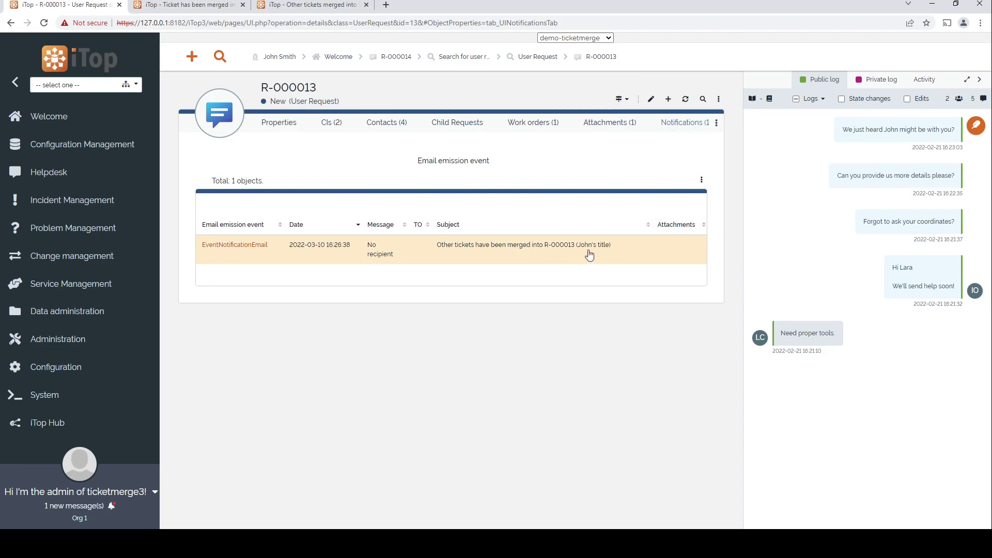
Review the merged ticket's properties, public log and private log, and return to the user request list
click(277, 128)
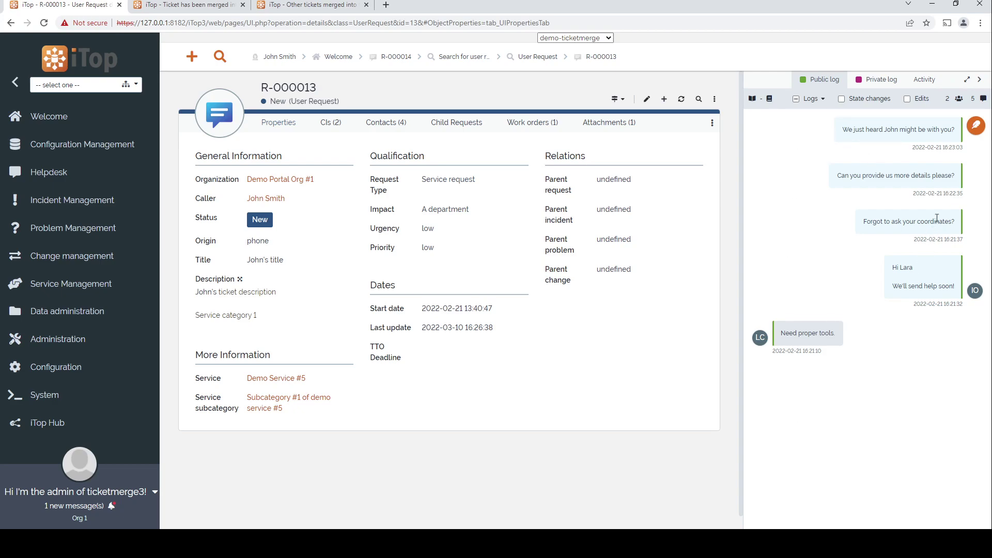
mouse_move(960, 149)
click(885, 82)
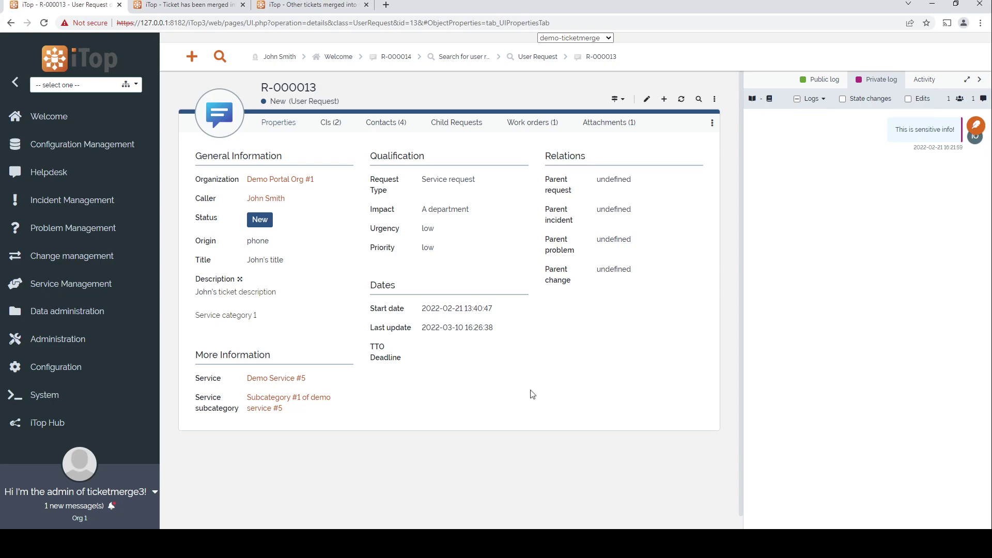
click(537, 62)
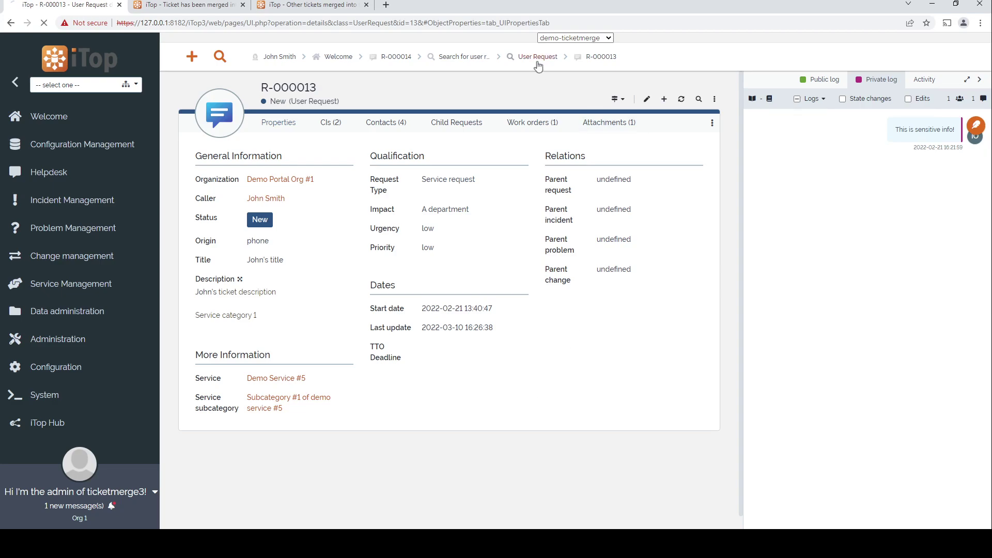